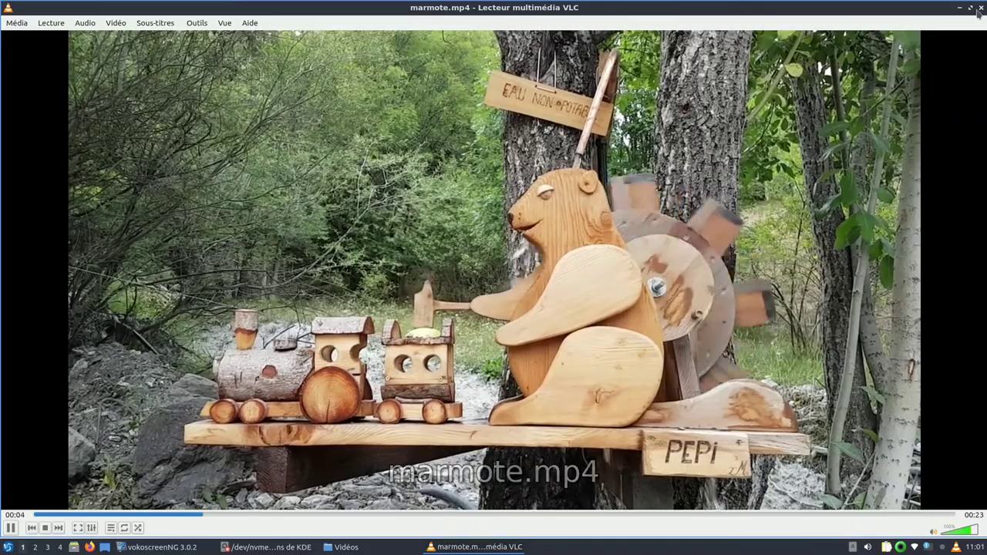
# Close the video, switch to KDE Partition Manager and examine partitions nvme0n1p3 and nvme0n1p4 with the partition-name column widened.
pyautogui.hotkey('ctrl', 'q')
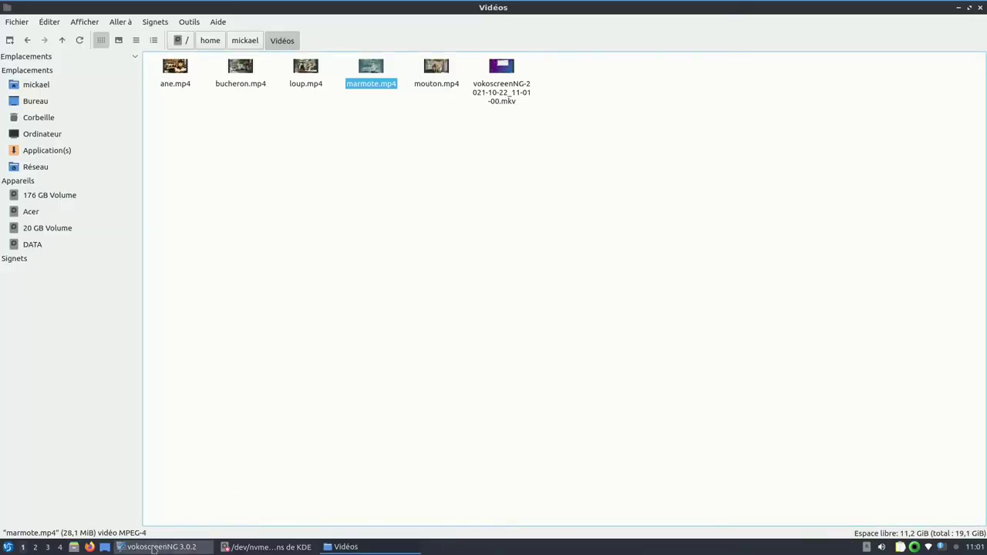
pyautogui.click(247, 547)
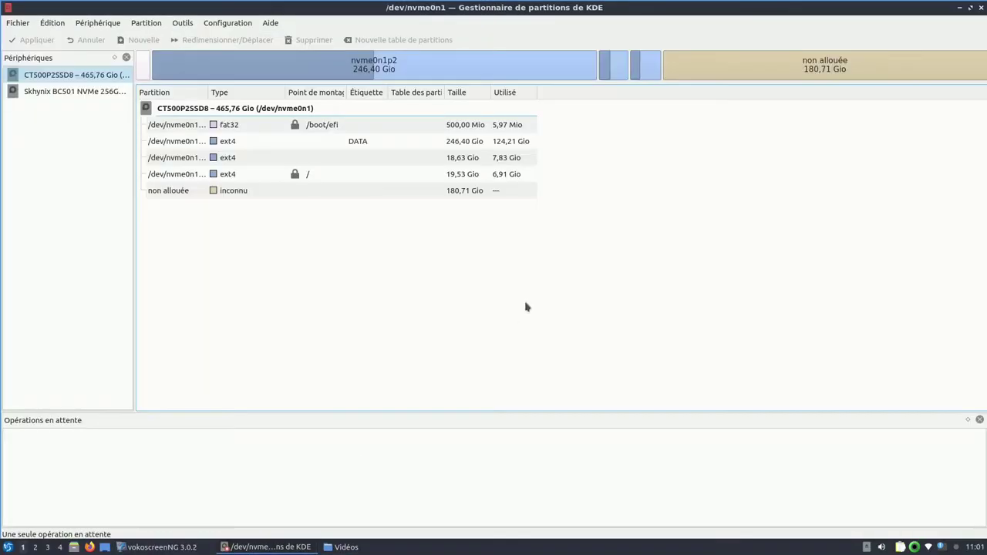
pyautogui.click(650, 70)
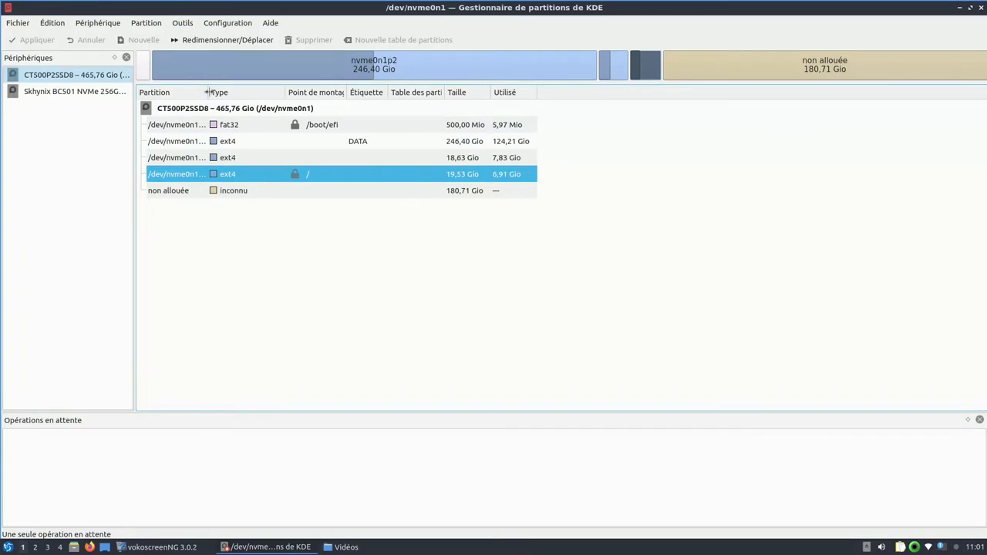
pyautogui.moveTo(207, 92); pyautogui.dragTo(300, 91)
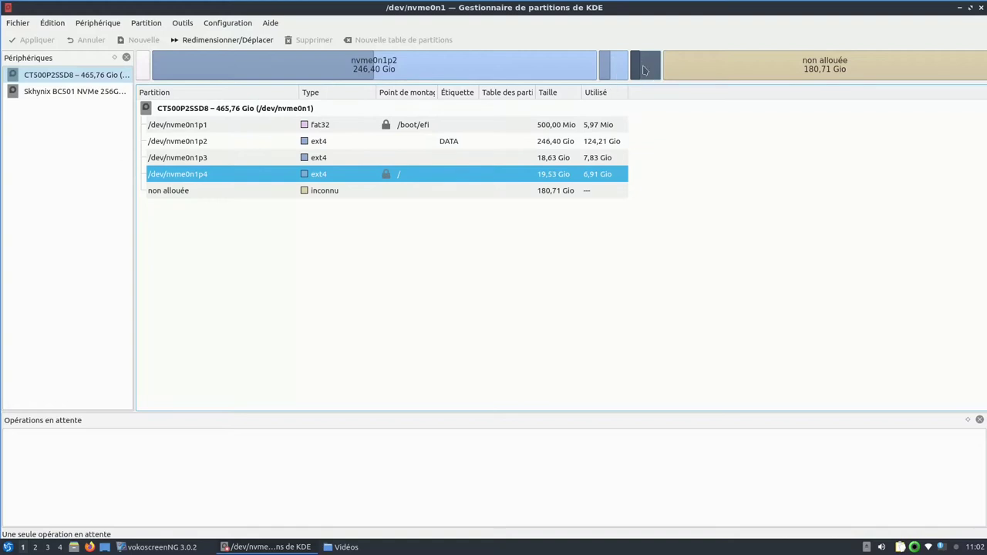
pyautogui.click(622, 70)
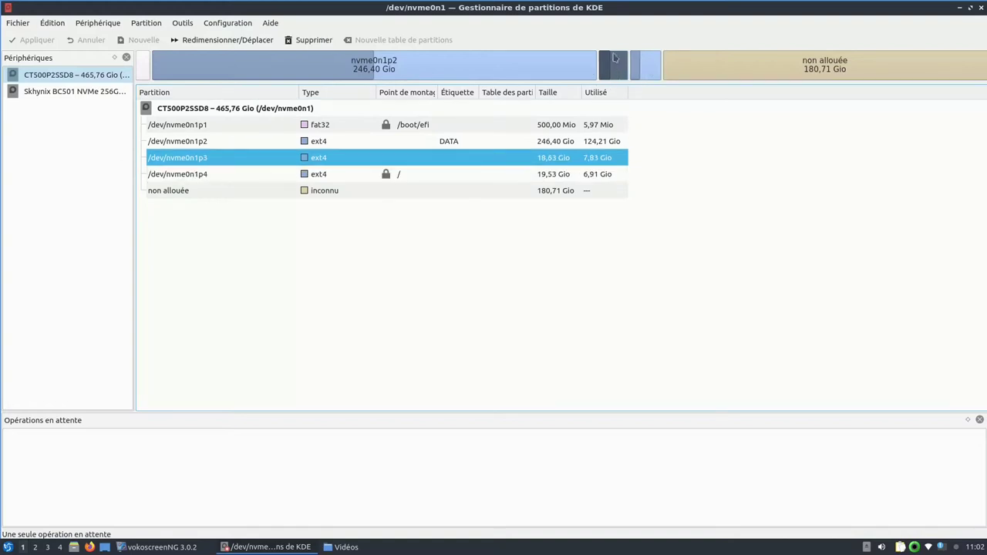
pyautogui.click(227, 177)
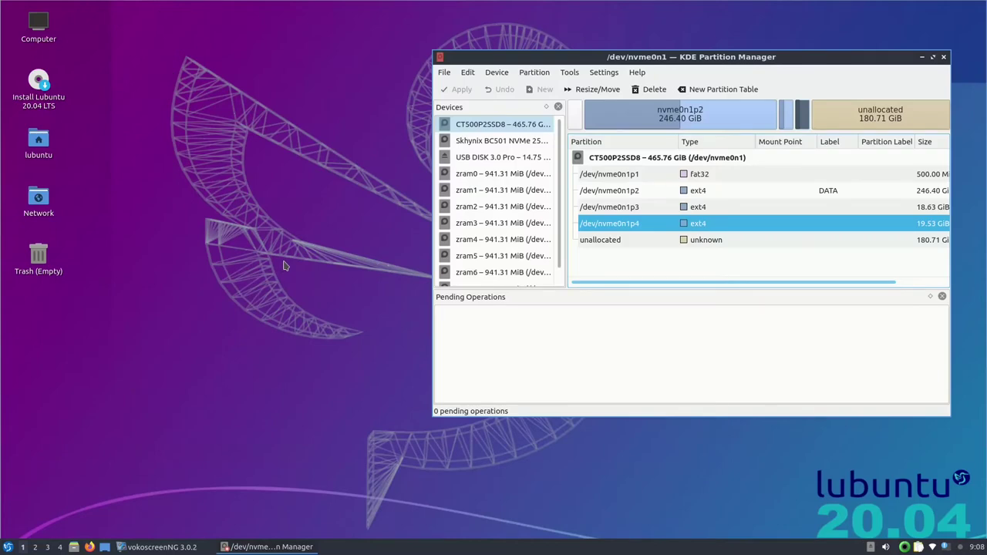
# Close the partition manager on the live desktop and launch the Lubuntu 20.04 LTS installer.
pyautogui.moveTo(675, 65); pyautogui.dragTo(552, 68)
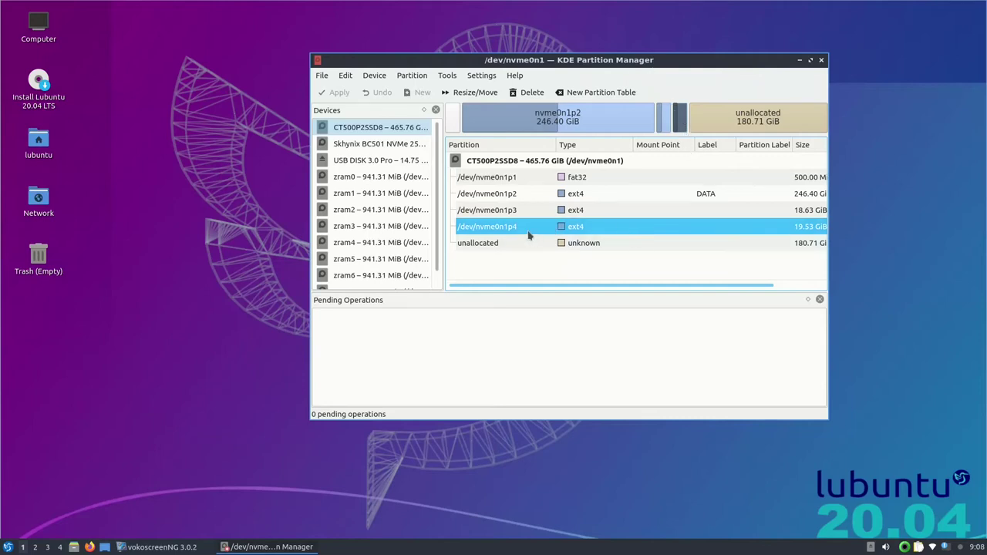
pyautogui.click(822, 62)
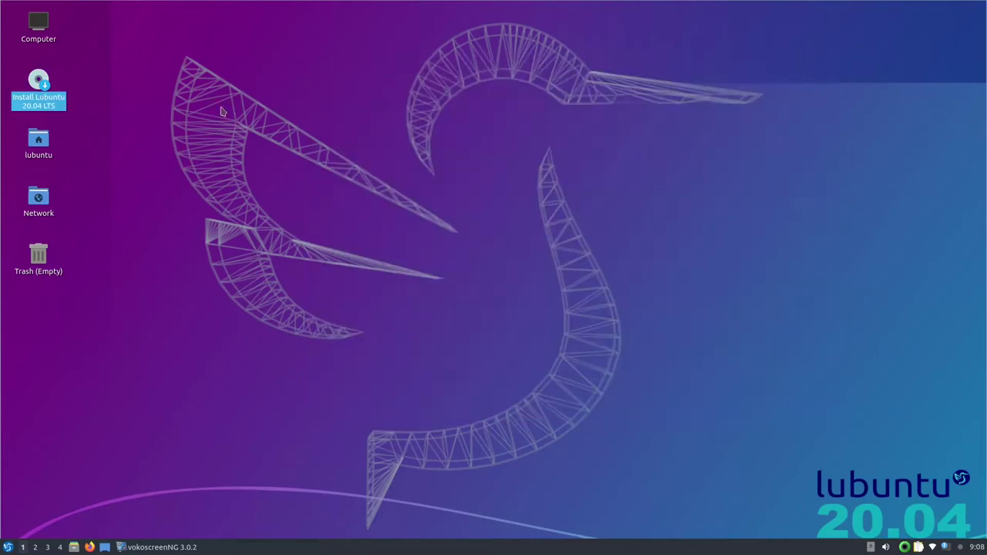
pyautogui.doubleClick(42, 83)
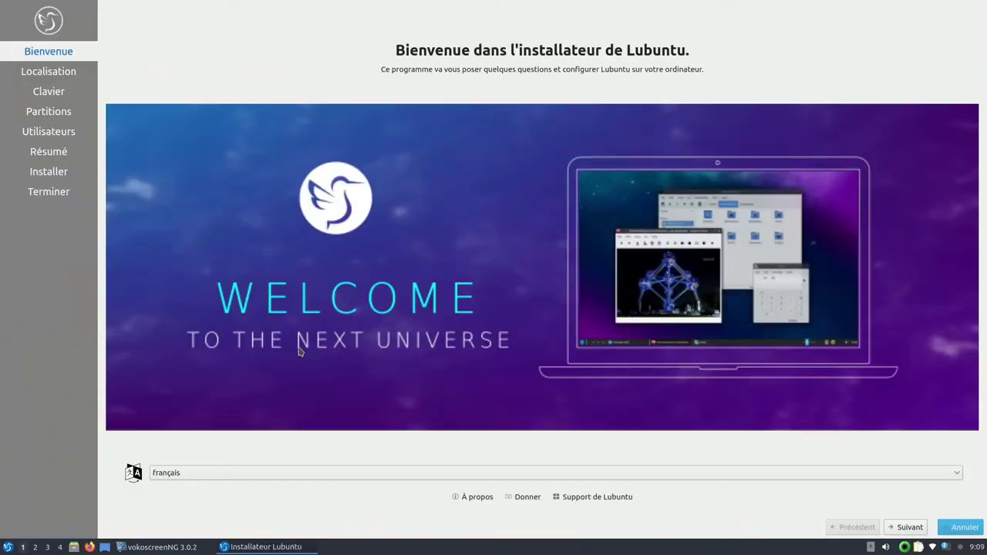
# Test the keyboard layout by entering "qwer" in the application menu's search, clear it and return to the installer.
pyautogui.click(8, 547)
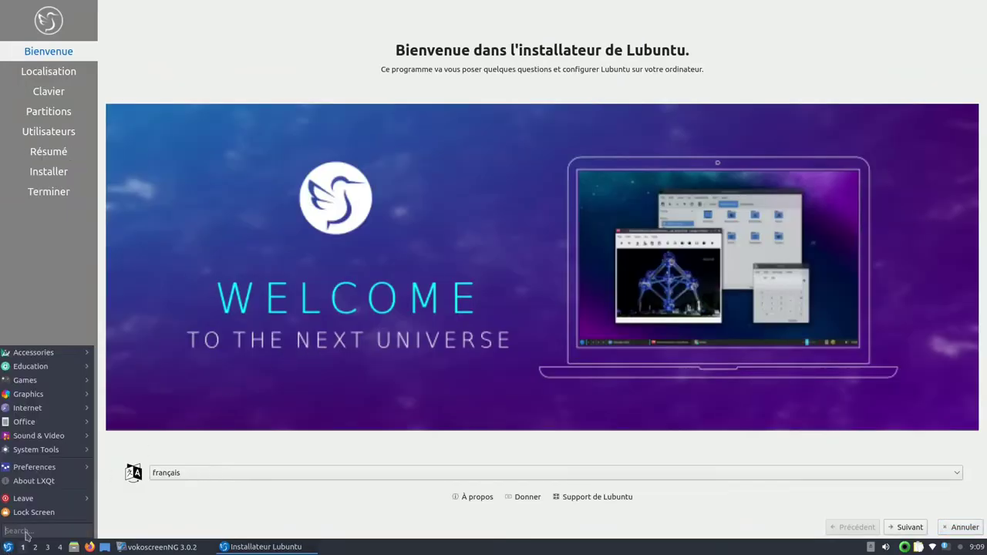
pyautogui.write('qwer')
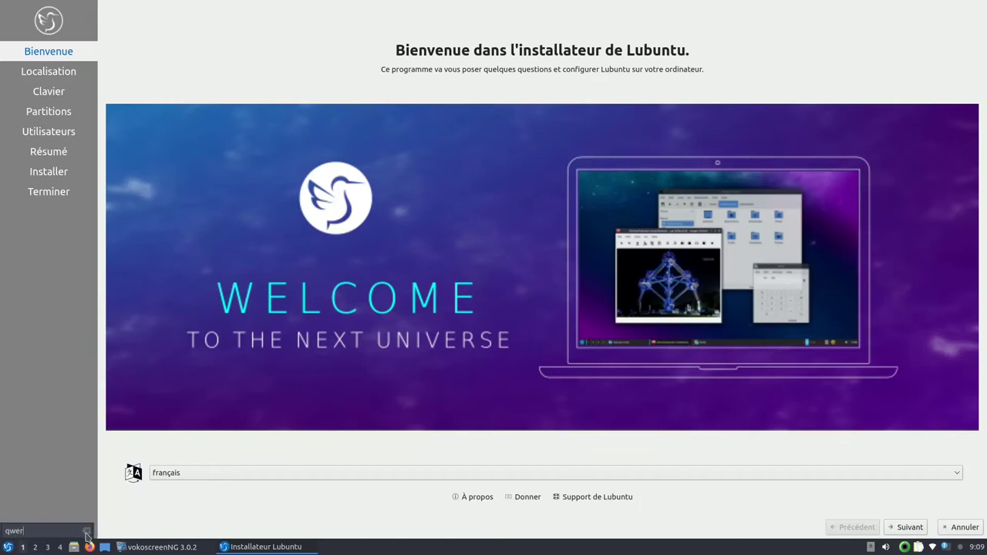
pyautogui.click(86, 533)
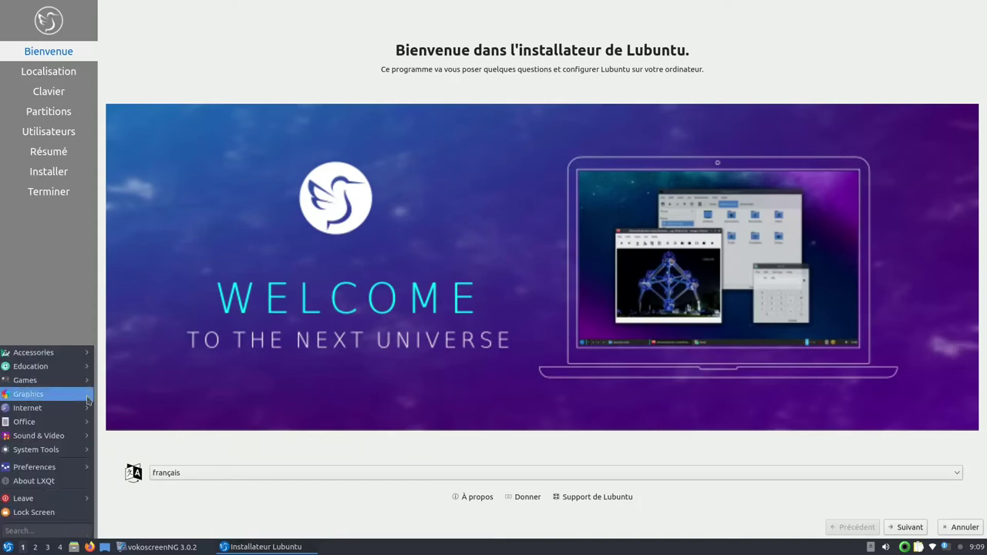
pyautogui.click(59, 91)
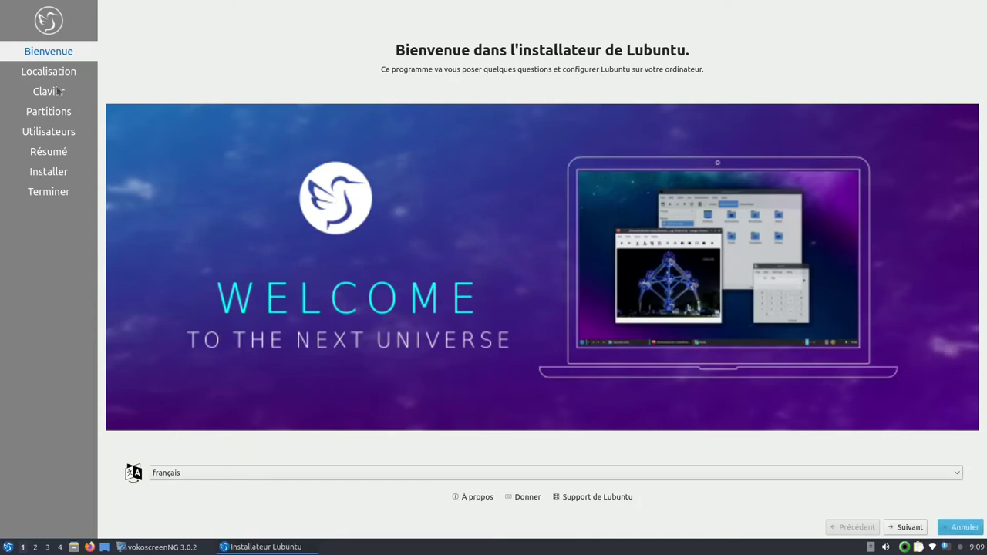
# Accept français, the Europe/Paris location and the French default keyboard, and choose manual partitioning (Partitionnement manuel) for the CT500P2SSD8 disk.
pyautogui.click(910, 528)
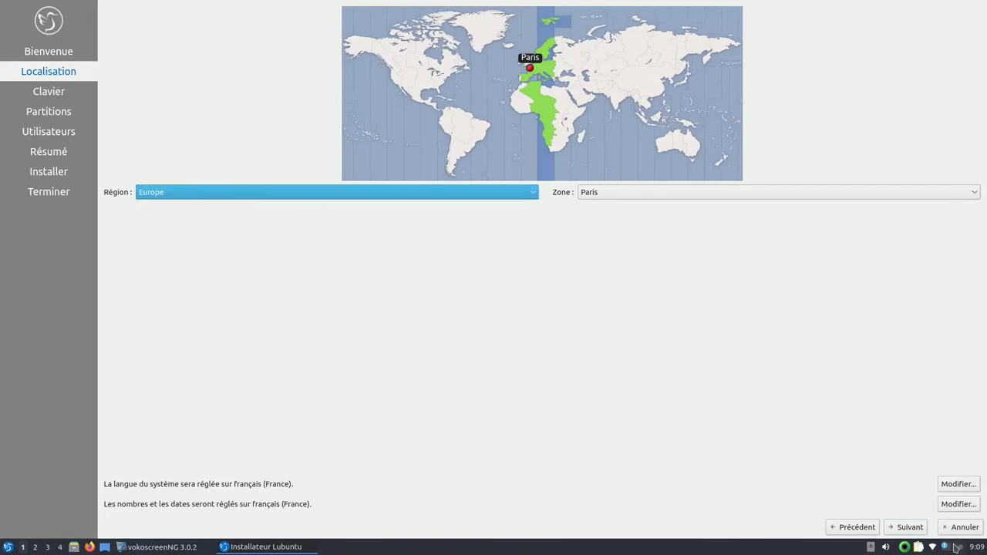
pyautogui.click(906, 528)
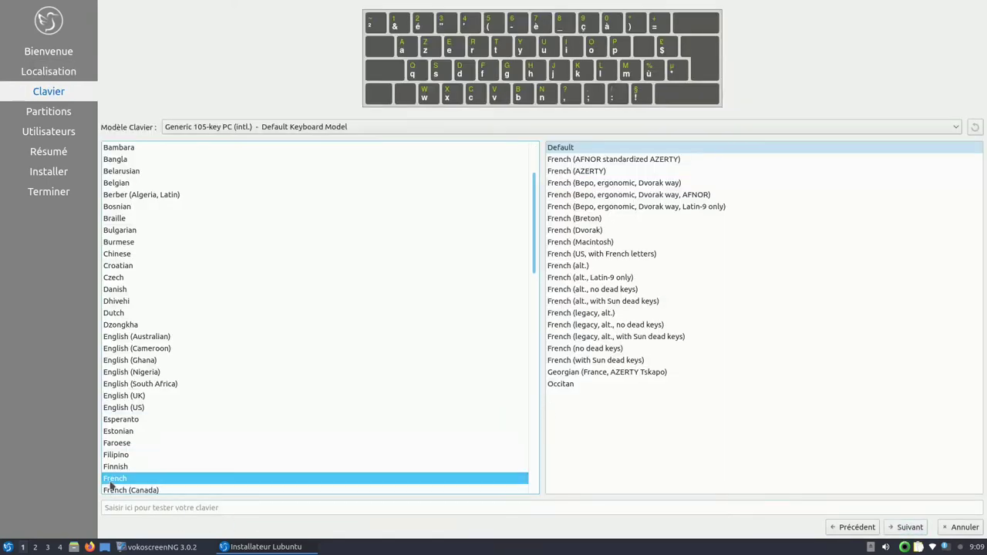
pyautogui.click(907, 528)
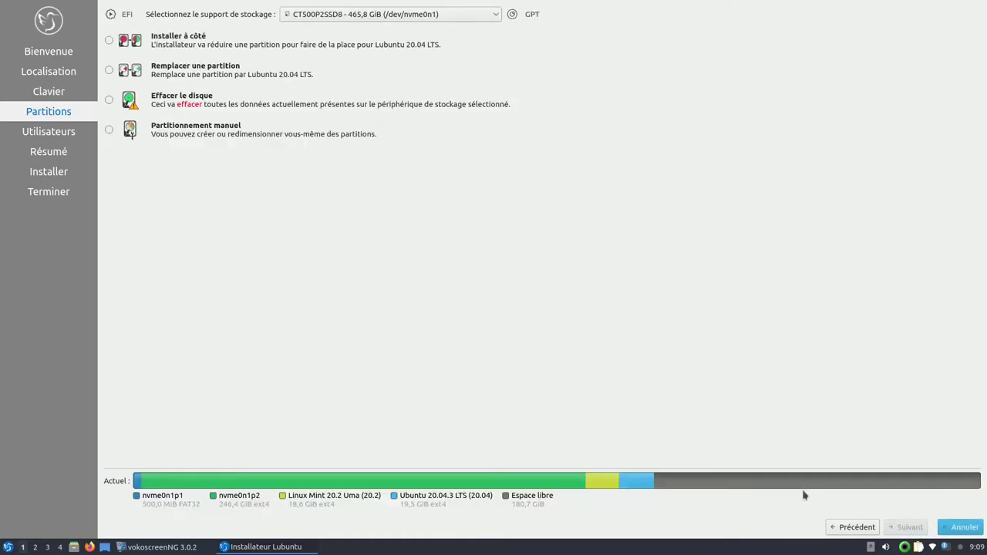
pyautogui.click(109, 131)
pyautogui.click(907, 527)
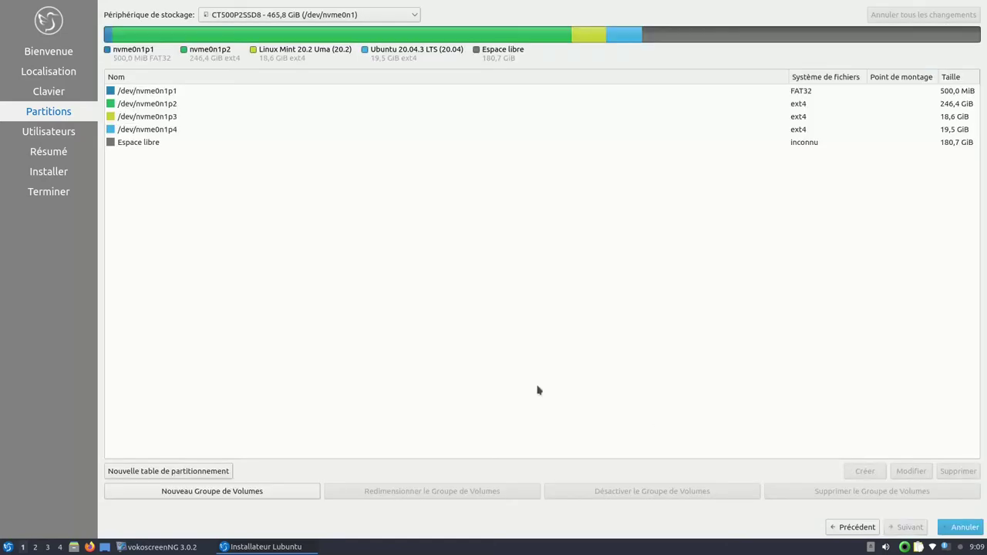
# Edit partition /dev/nvme0n1p4 to keep its contents (Conserver) and use / as its mount point.
pyautogui.click(160, 131)
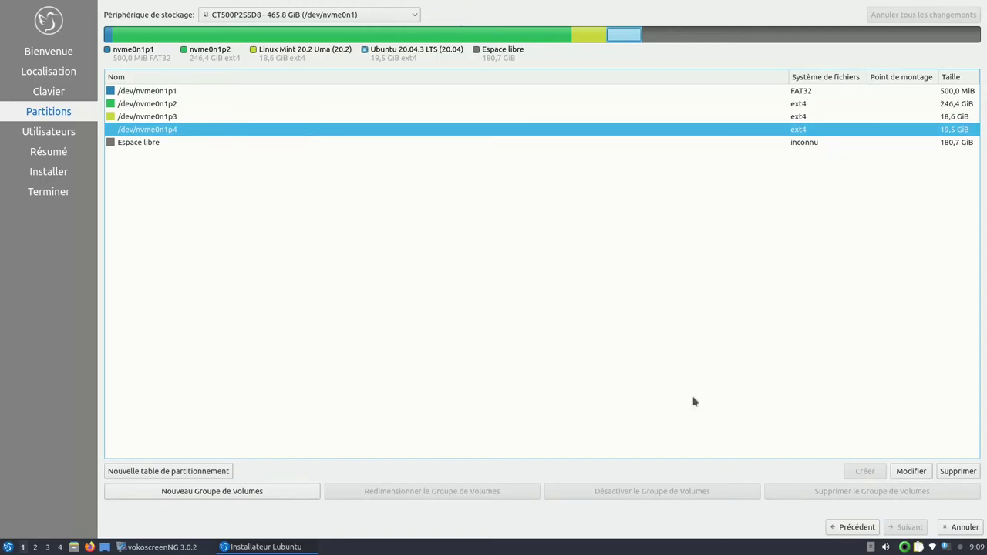
pyautogui.click(910, 471)
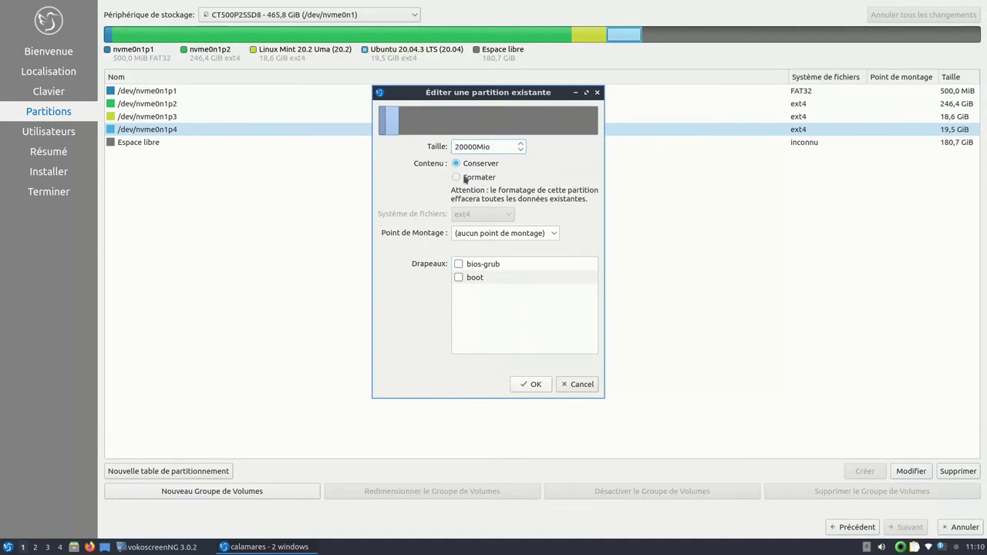
pyautogui.click(456, 177)
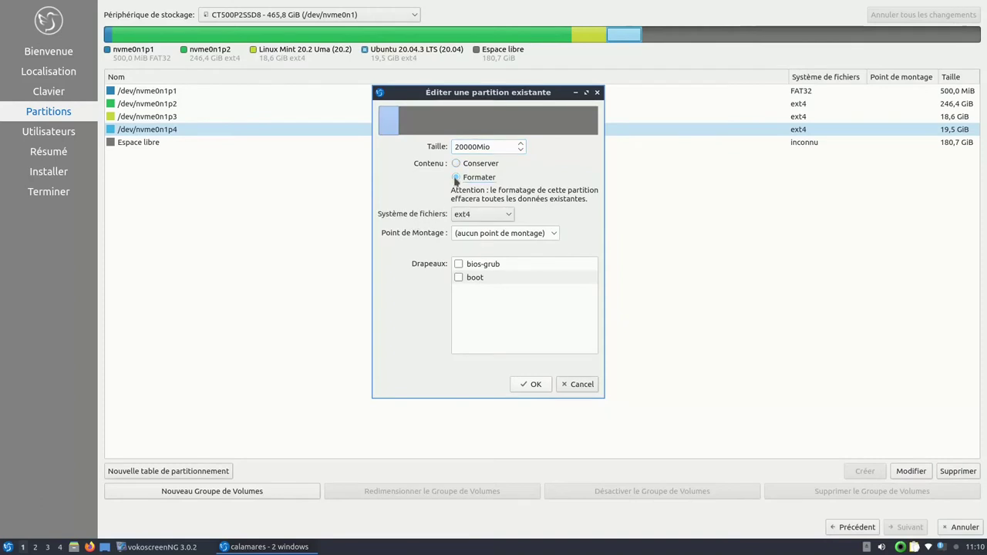
pyautogui.click(456, 165)
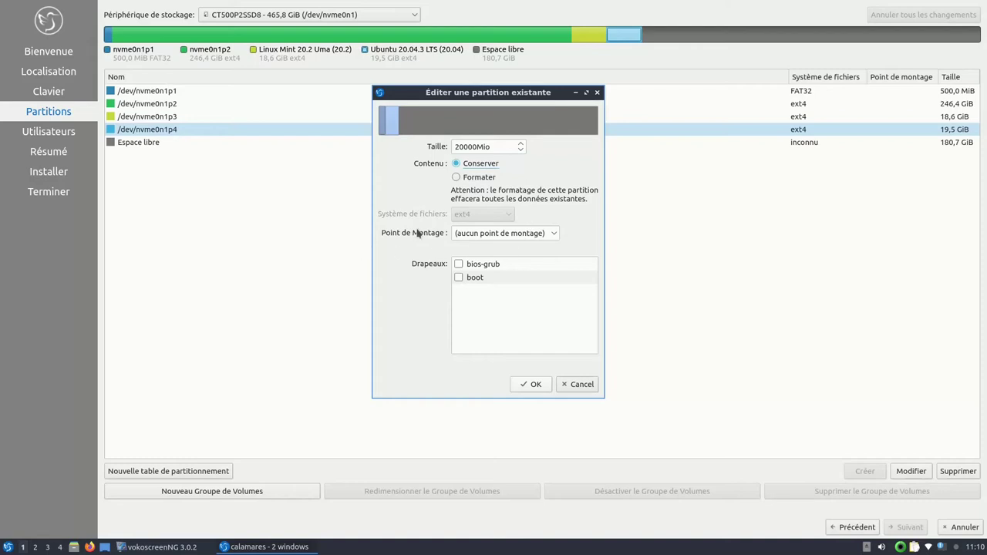
pyautogui.click(551, 236)
pyautogui.click(460, 261)
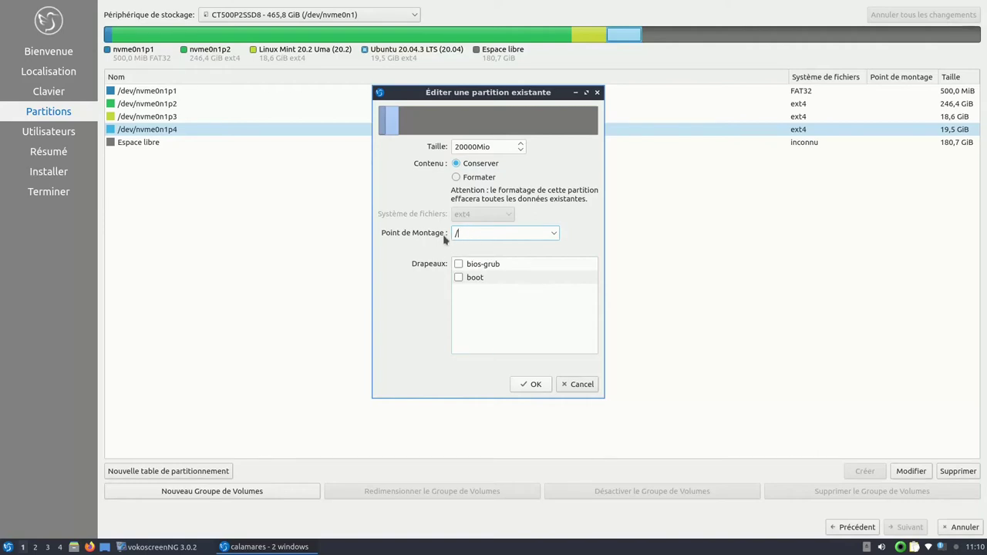
pyautogui.click(531, 384)
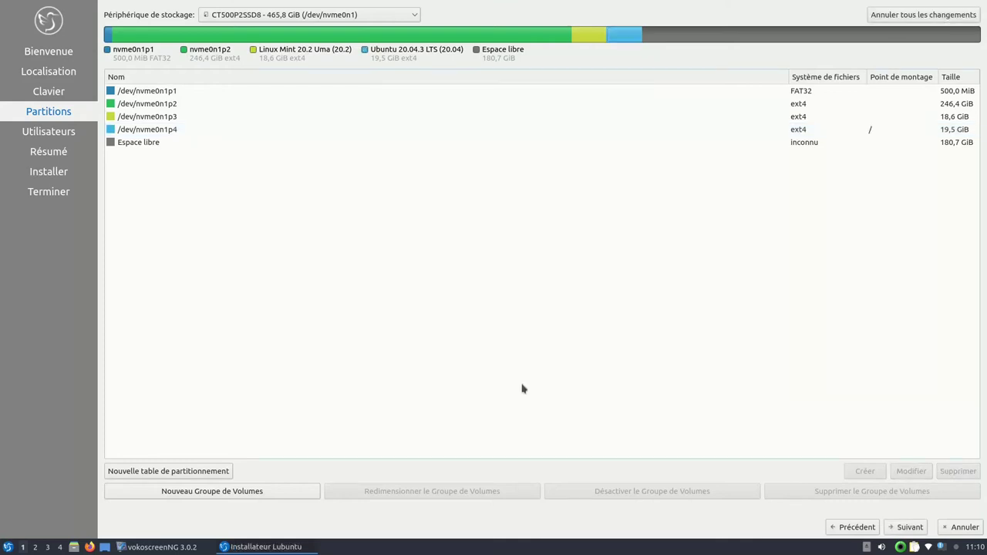
# Try to continue to the user settings without an EFI mount point, and return to the partition list.
pyautogui.click(904, 527)
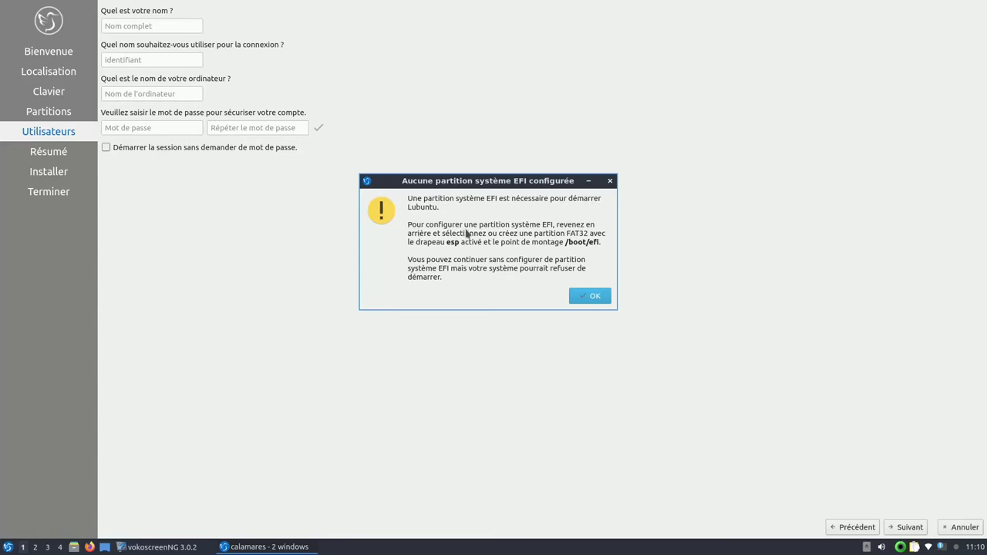
pyautogui.click(589, 295)
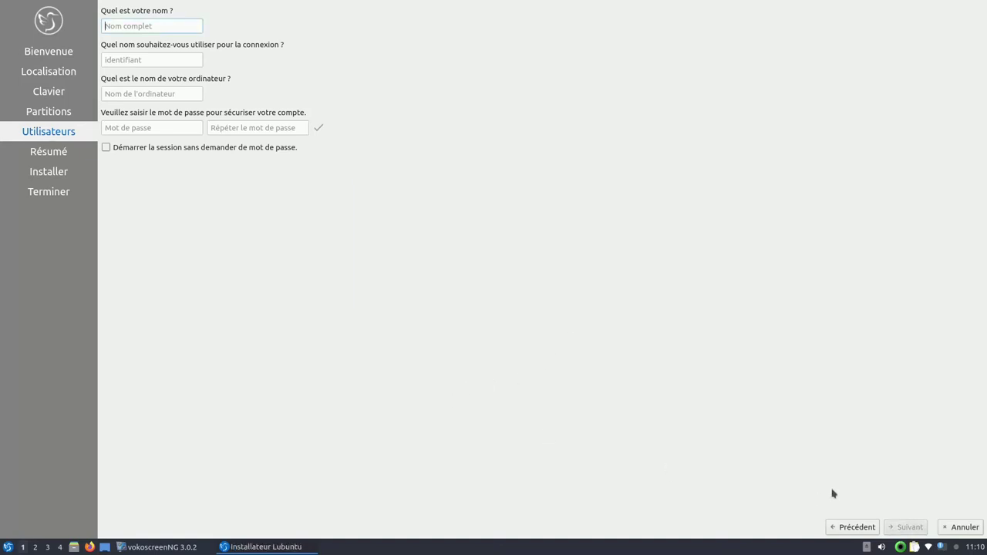
pyautogui.click(852, 527)
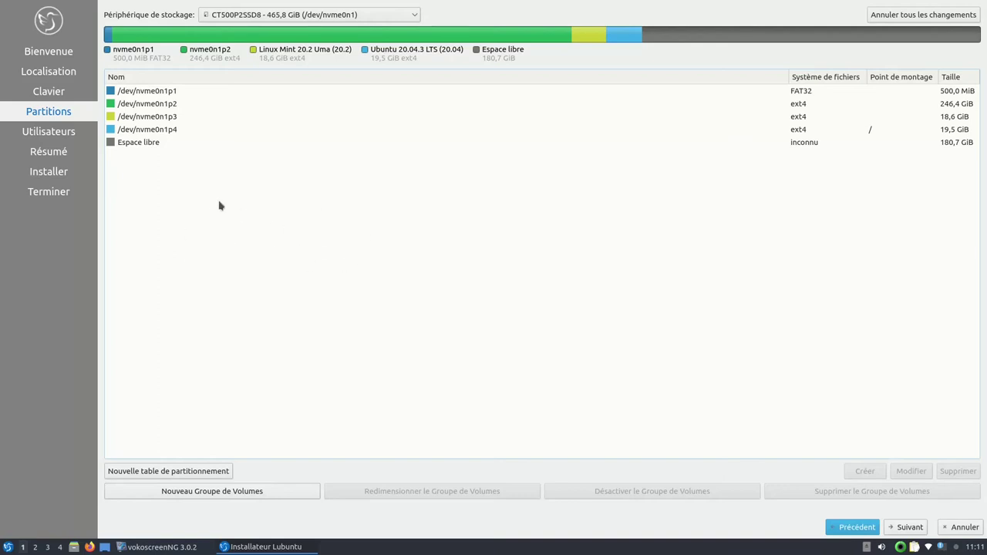
# Edit the FAT32 partition /dev/nvme0n1p1 to use /boot/efi as its mount point, keeping its contents.
pyautogui.click(182, 92)
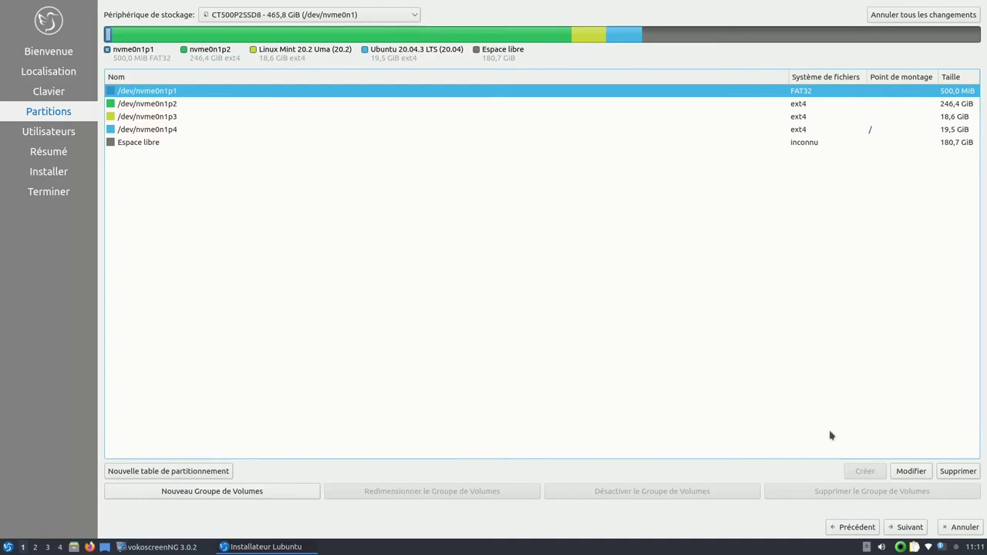
pyautogui.click(910, 471)
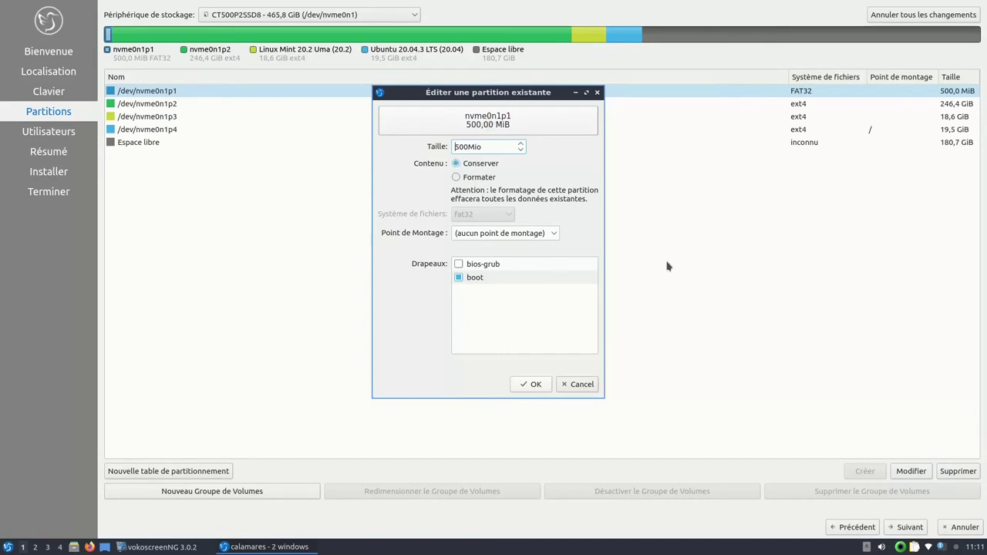
pyautogui.click(557, 235)
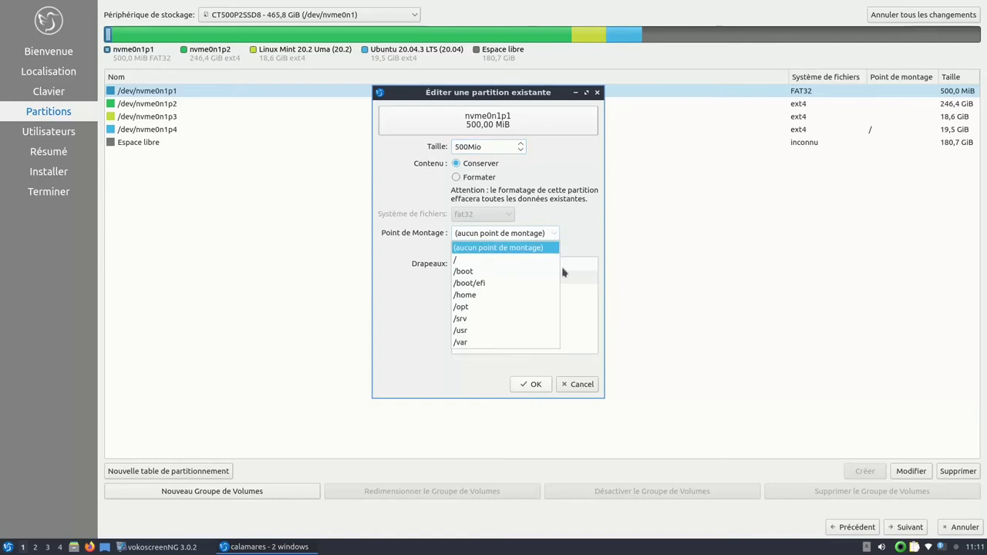
pyautogui.click(483, 283)
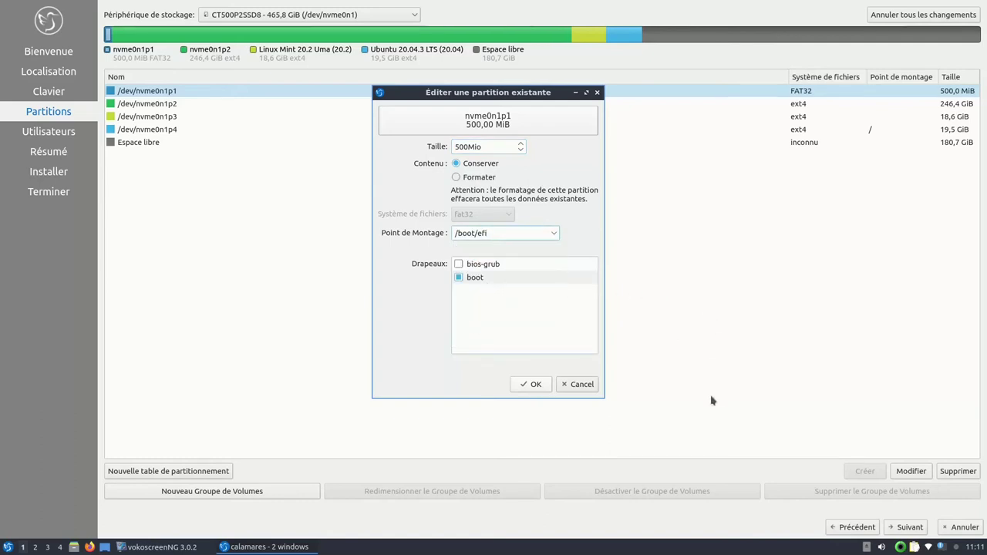
pyautogui.click(529, 386)
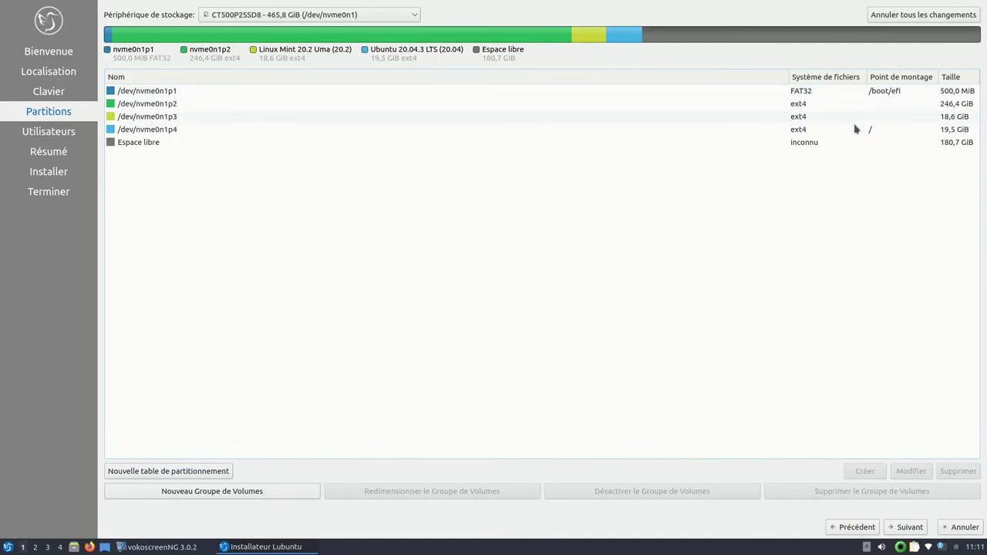
# Fill in the user's name and the account password with its repetition on the user page, and continue to the installation summary.
pyautogui.click(907, 528)
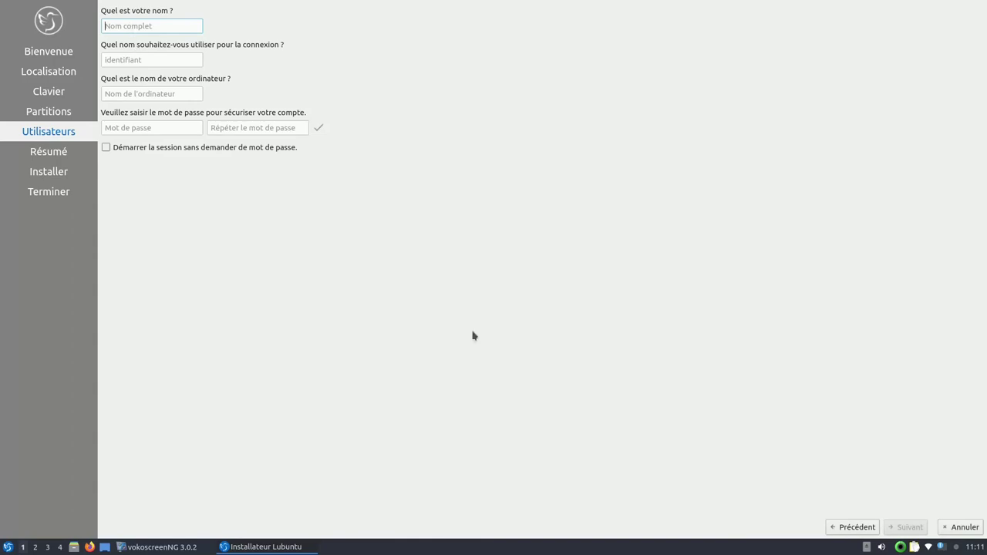
pyautogui.write('l')
pyautogui.press('BackSpace')
pyautogui.write('Mickaël')
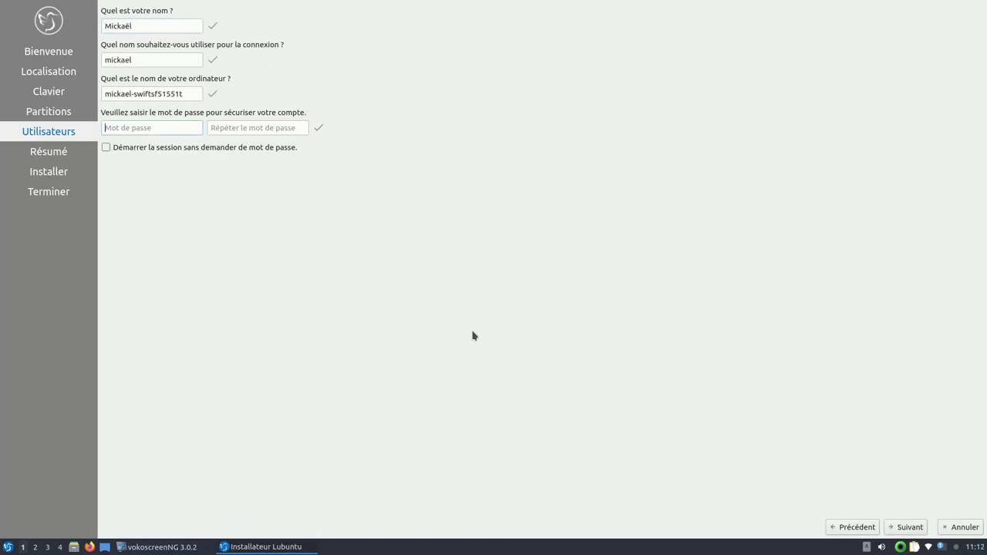
pyautogui.press('Tab')
pyautogui.write('a')
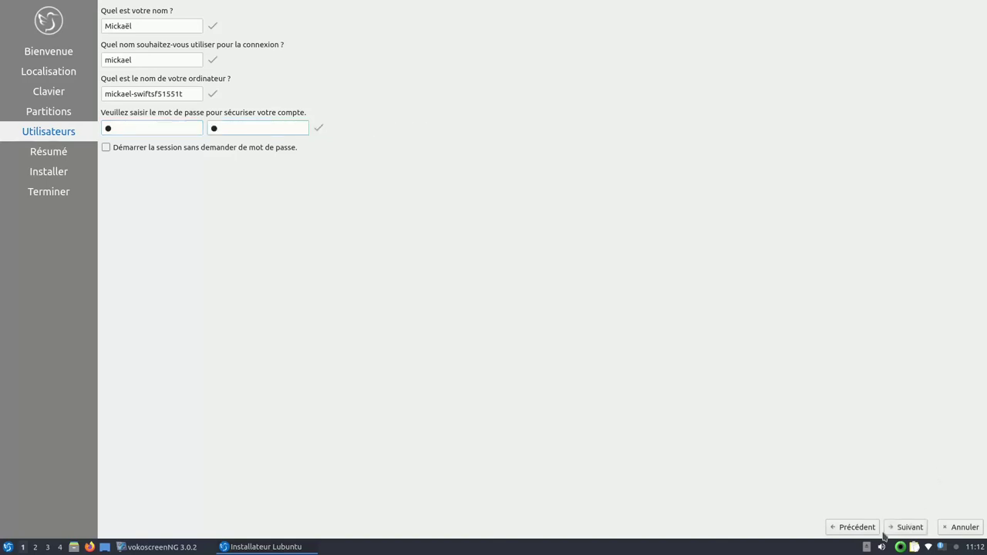
pyautogui.click(906, 529)
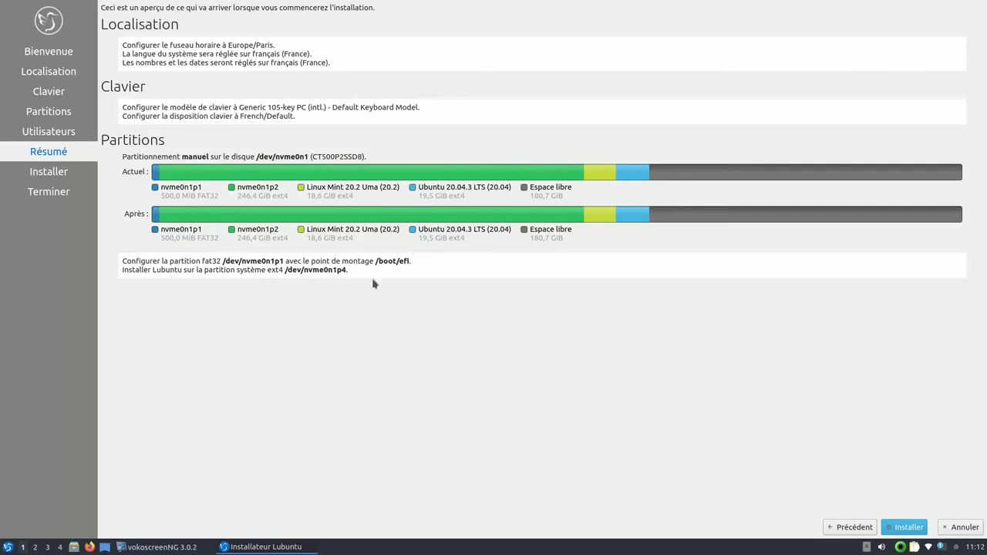
# Start the installation, accept the disk changes, and close the finished installer with the immediate restart option (Redémarrer maintenant) turned off.
pyautogui.click(902, 526)
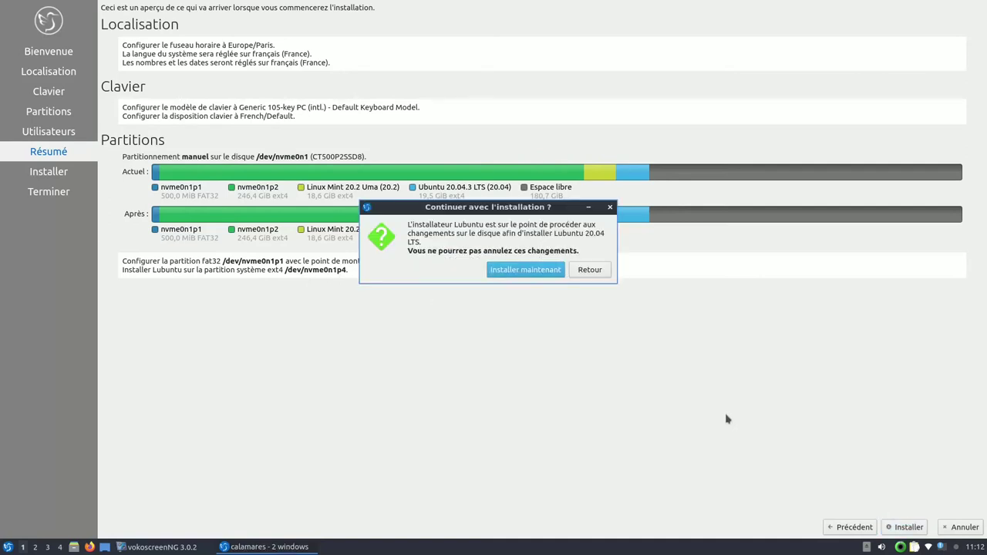
pyautogui.click(513, 270)
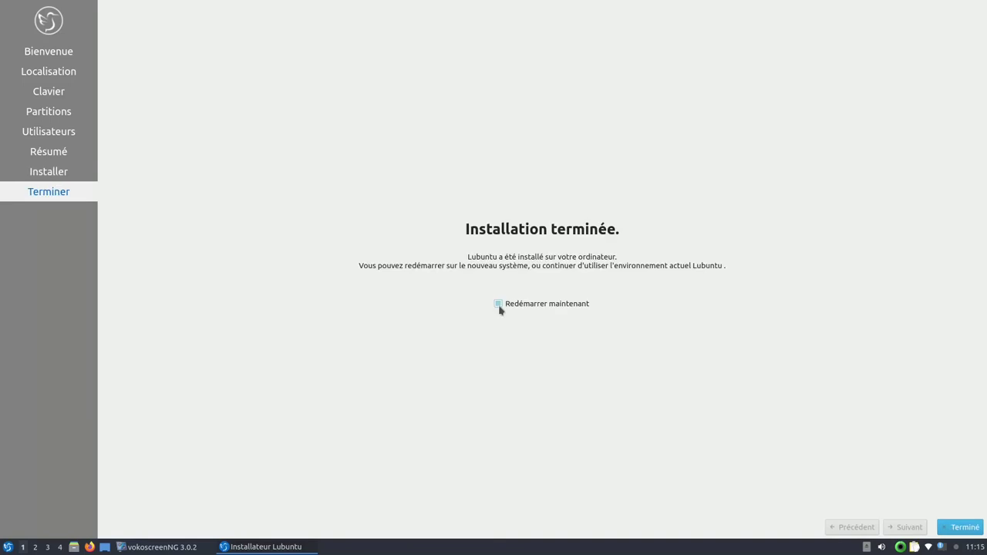
pyautogui.click(498, 305)
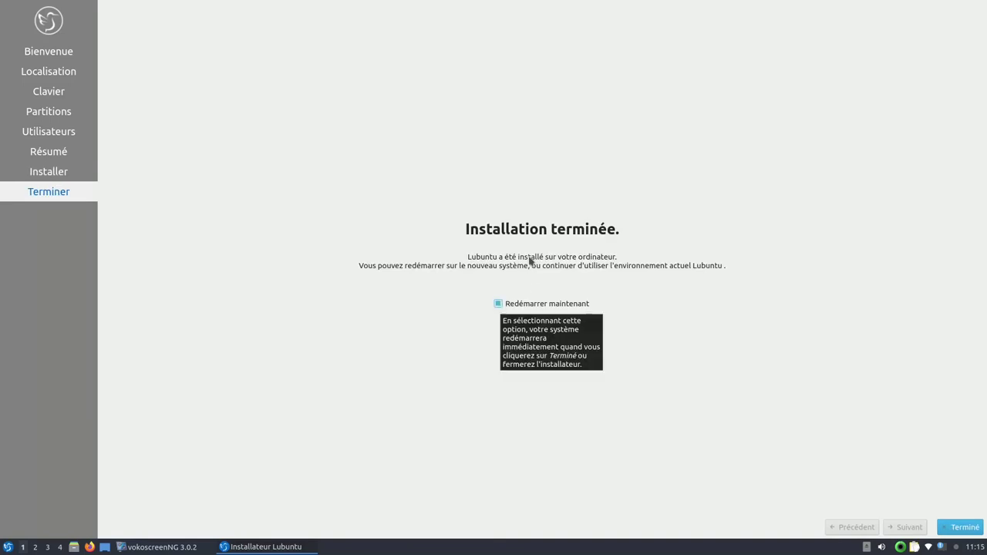
pyautogui.click(498, 305)
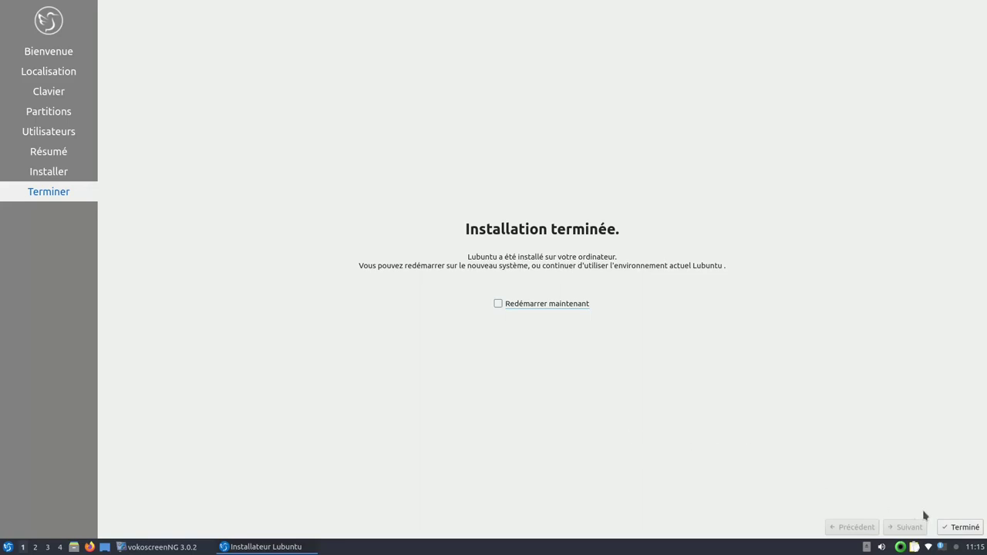
pyautogui.click(959, 531)
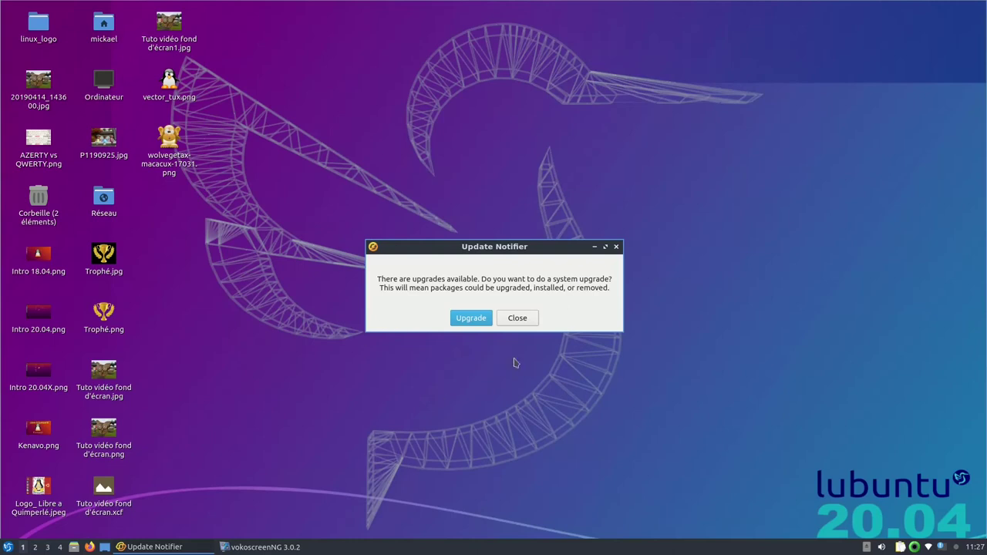
# Move the Update Notifier aside, then view Install_party2018_officielle.pdf from the home folder's Documents and close it.
pyautogui.moveTo(488, 253); pyautogui.dragTo(586, 122)
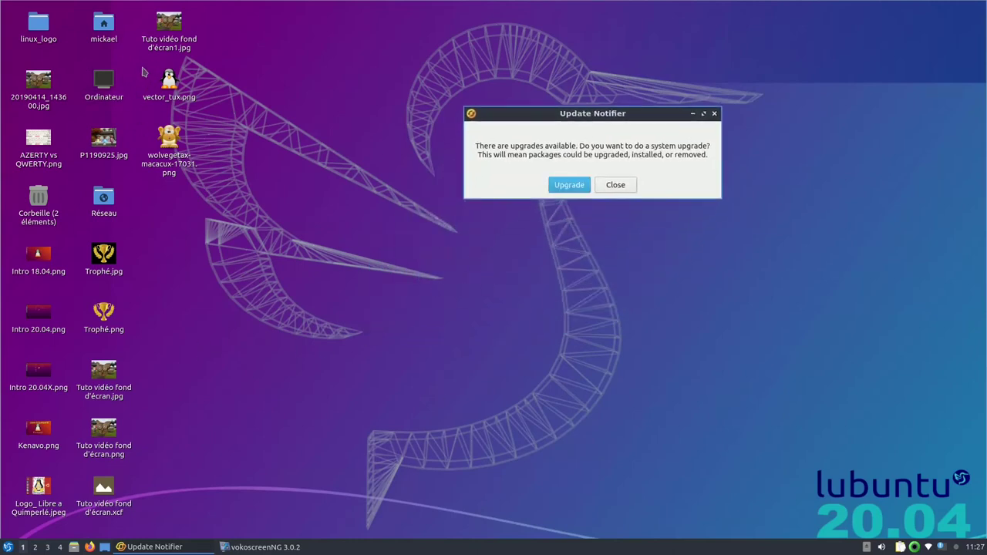
pyautogui.doubleClick(103, 24)
pyautogui.click(243, 70)
pyautogui.doubleClick(243, 70)
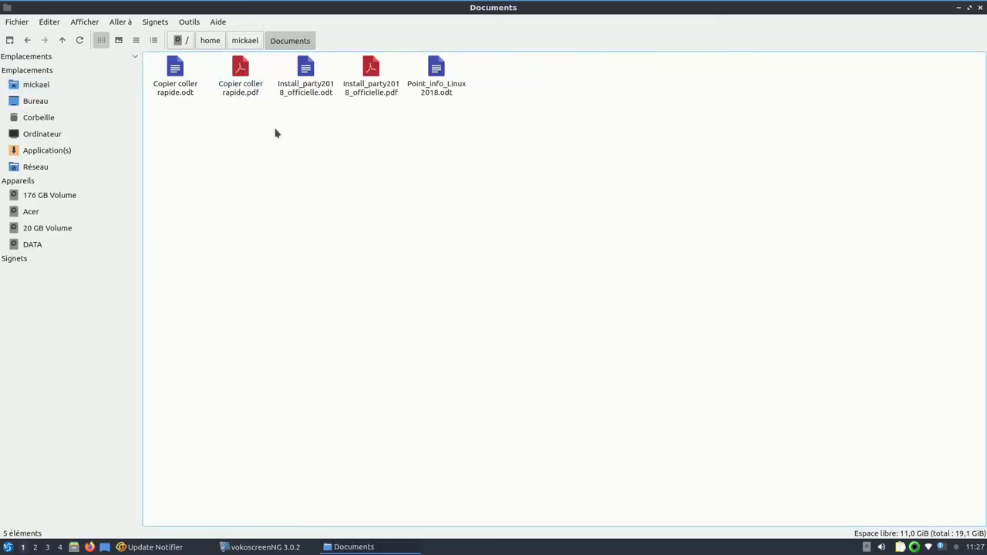
pyautogui.doubleClick(370, 85)
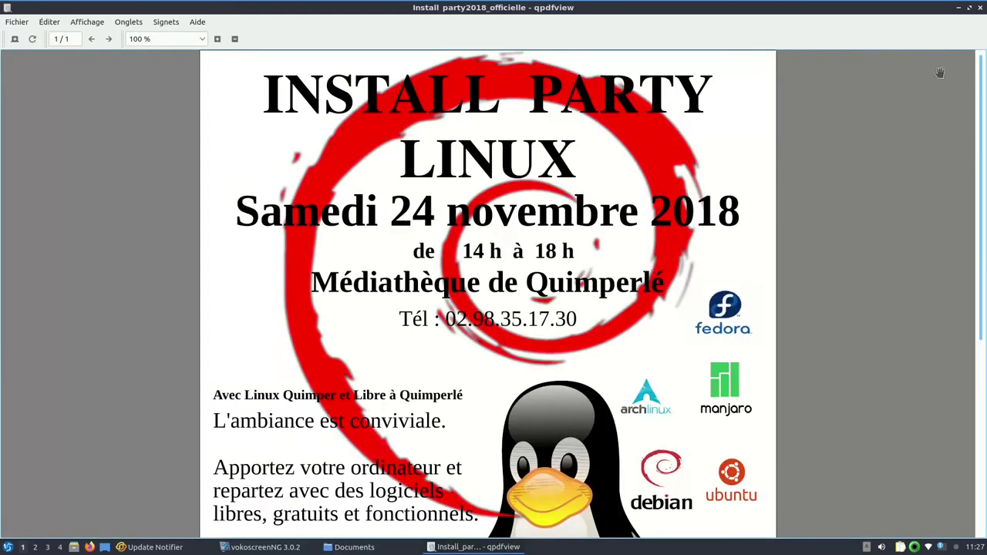
pyautogui.click(979, 8)
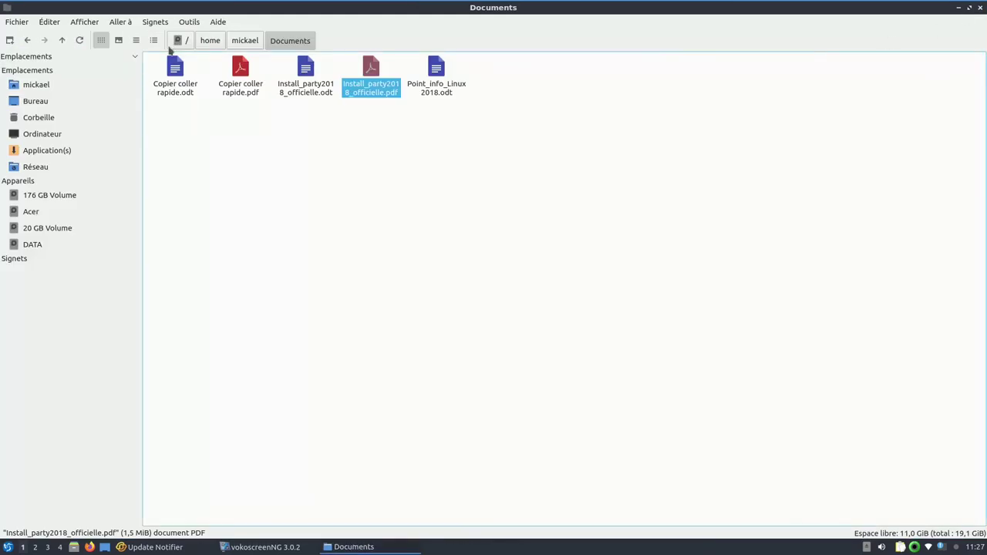
# Check that the music was kept by playing Gypsy_Stroll.mp3 from the home folder's Musique folder, and close the player.
pyautogui.click(241, 41)
pyautogui.click(436, 68)
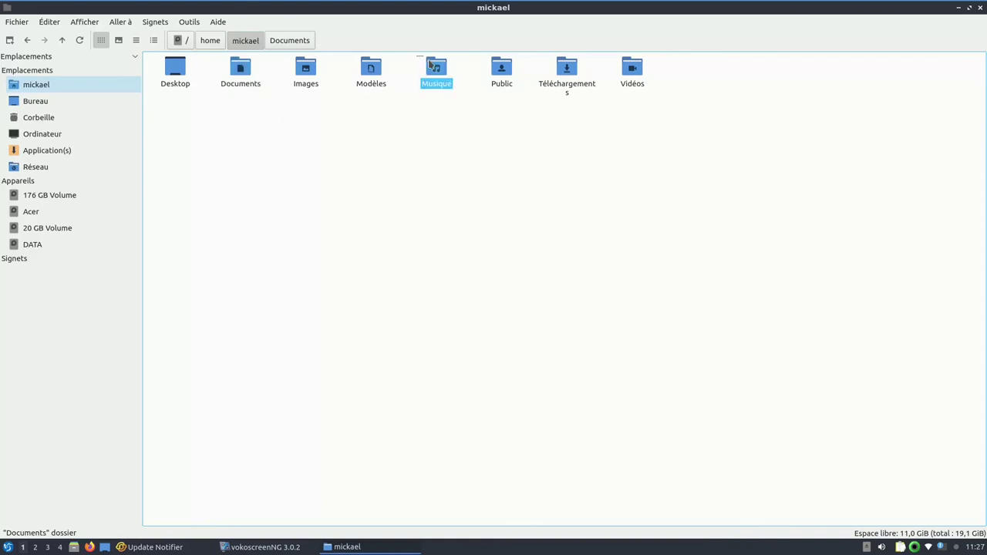
pyautogui.doubleClick(436, 68)
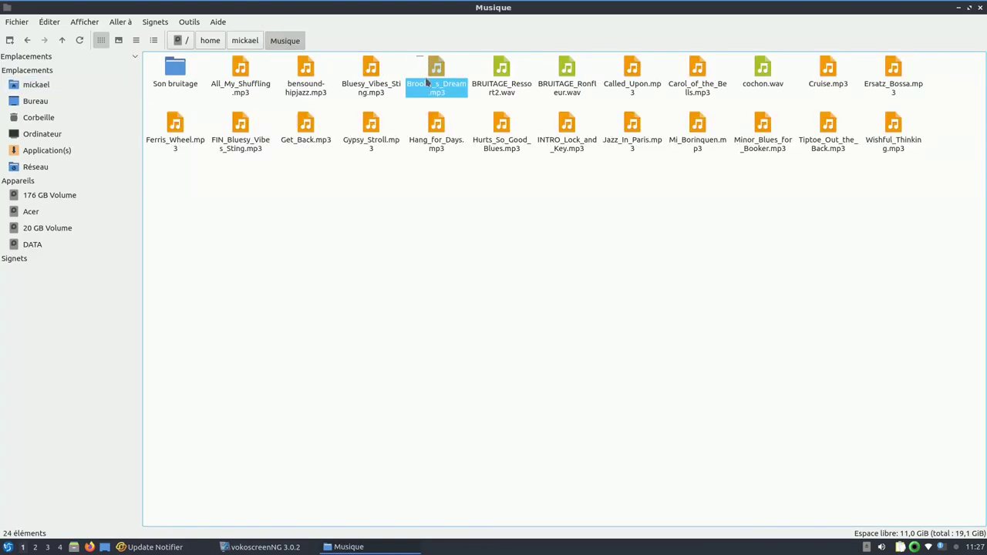
pyautogui.doubleClick(371, 129)
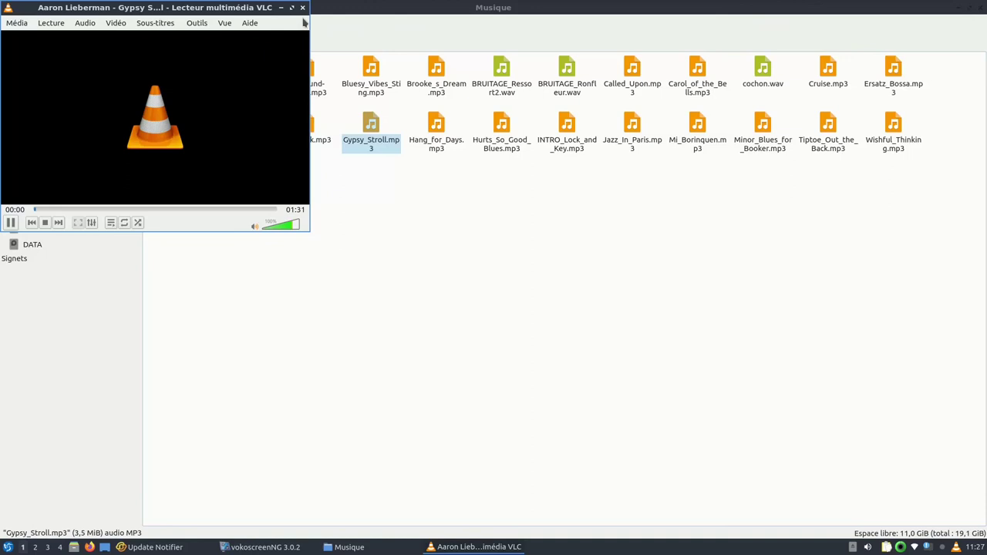
pyautogui.click(303, 7)
# Check the saved videos by playing marmote.mp4 from the home folder's Vidéos folder, and close the player.
pyautogui.click(245, 40)
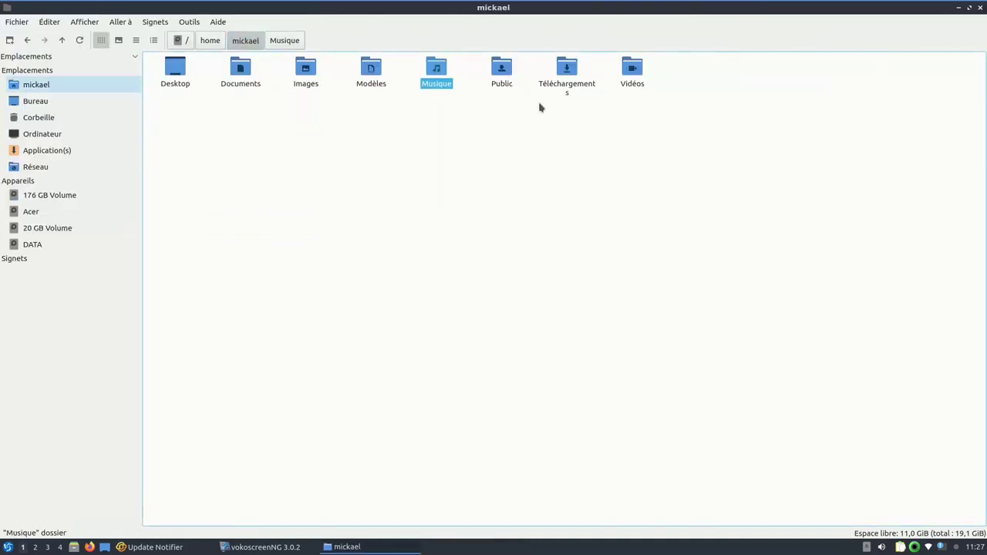
pyautogui.doubleClick(629, 81)
pyautogui.doubleClick(367, 84)
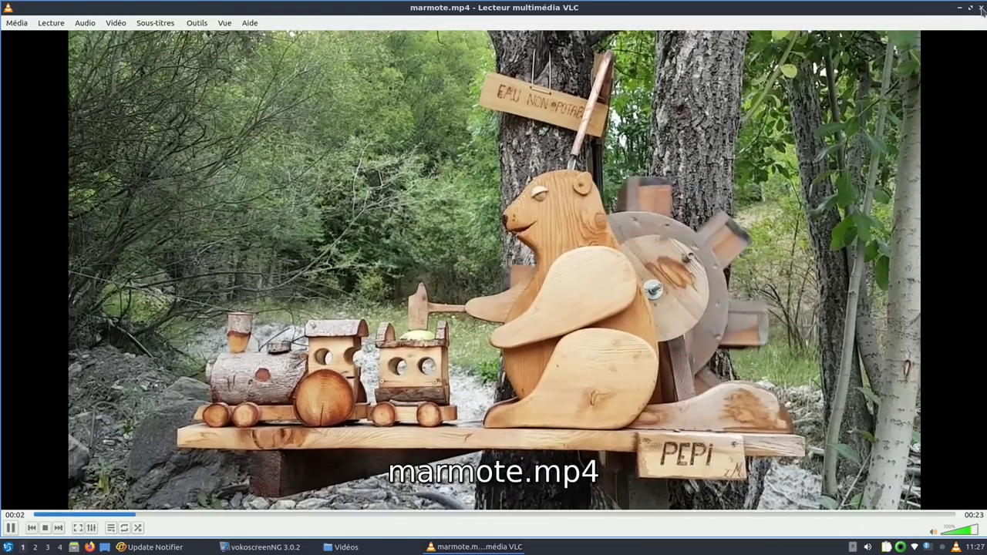
pyautogui.click(980, 7)
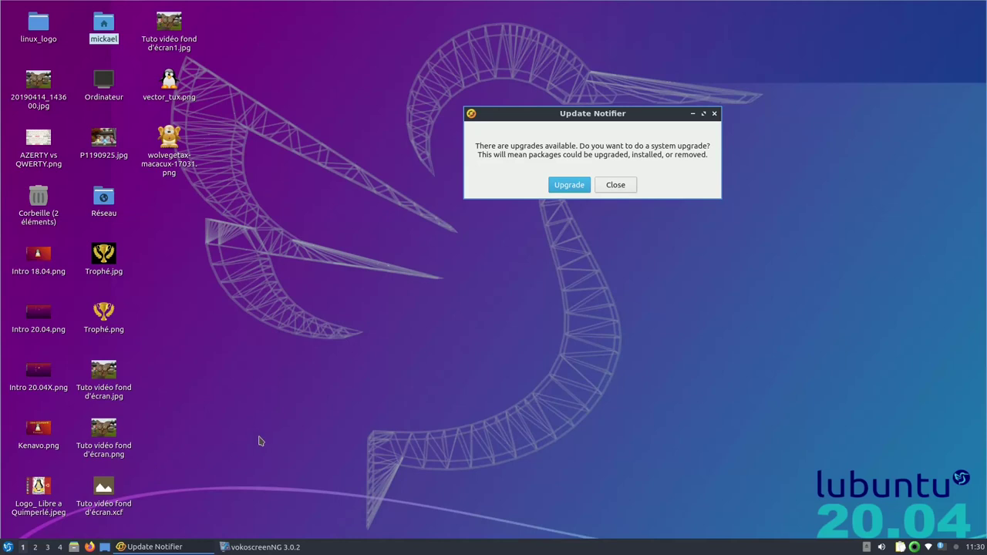
# Open the desktop's application menu to look through the installed program categories.
pyautogui.click(8, 547)
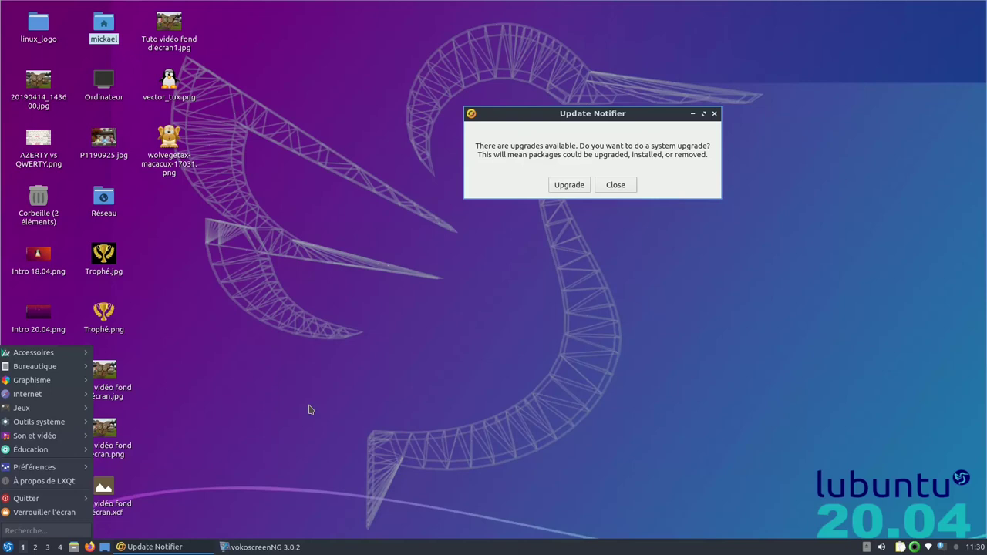